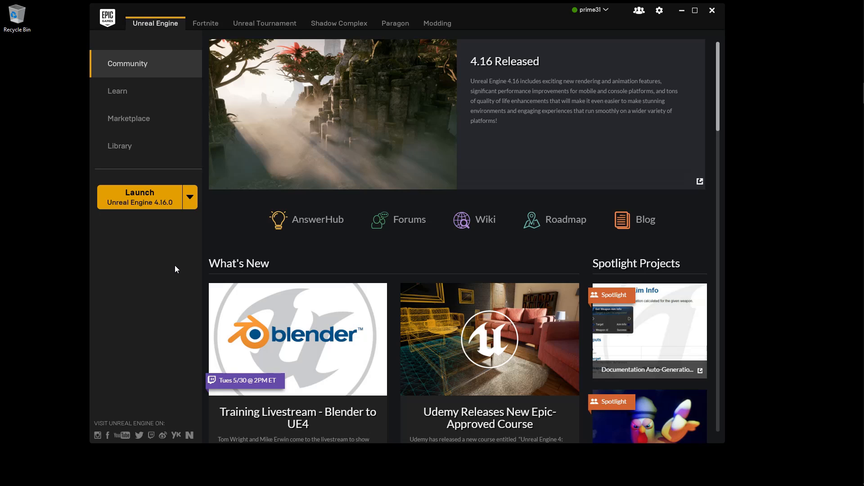
- Browse the Community news page and the Learn section's engine feature samples
scroll(269, 256, down, 1)
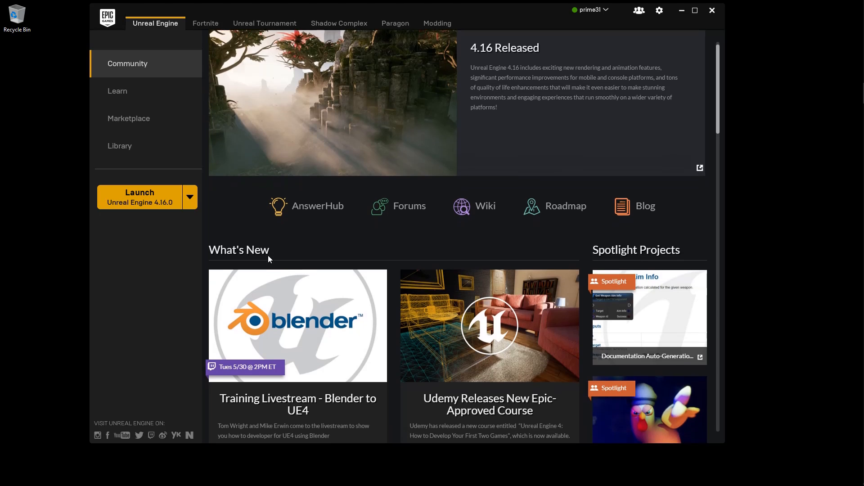
scroll(270, 266, down, 1)
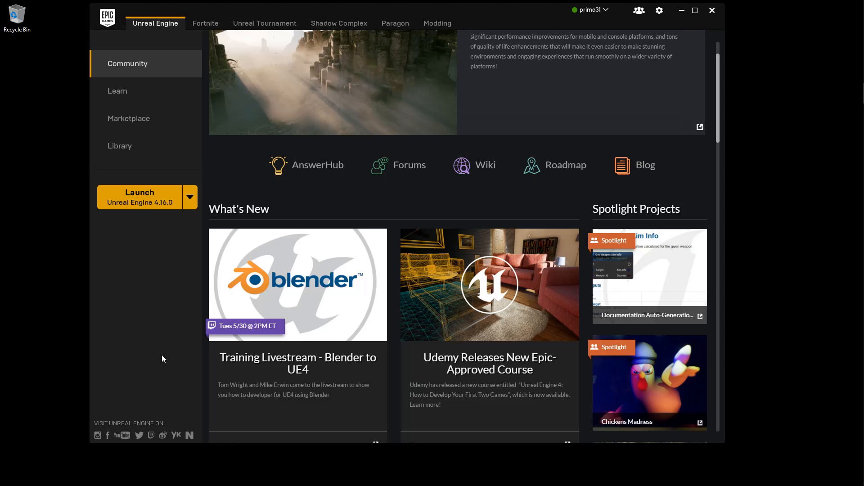
scroll(246, 170, up, 2)
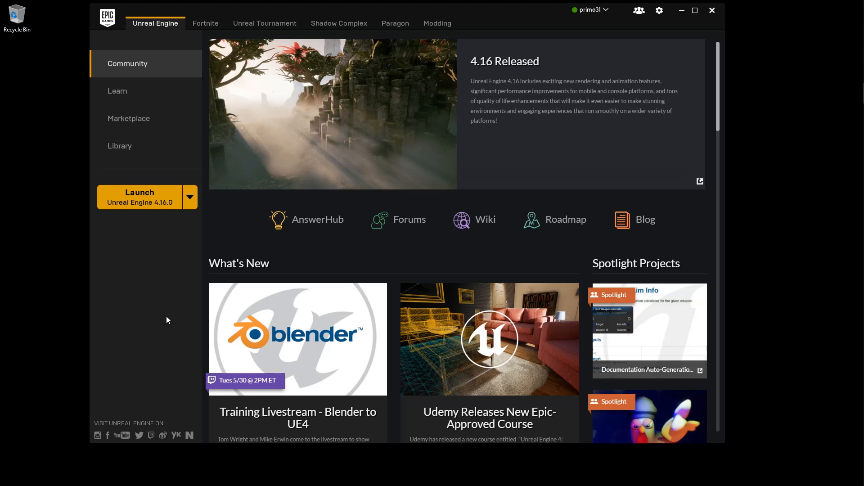
click(134, 96)
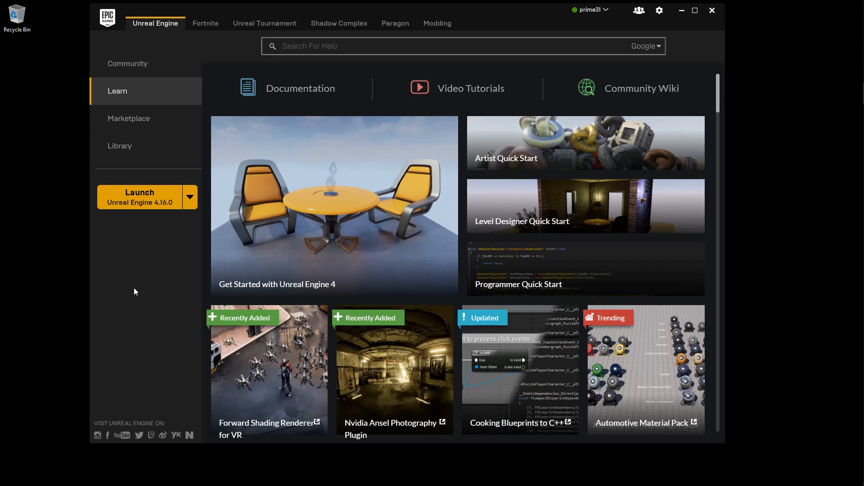
scroll(391, 279, down, 4)
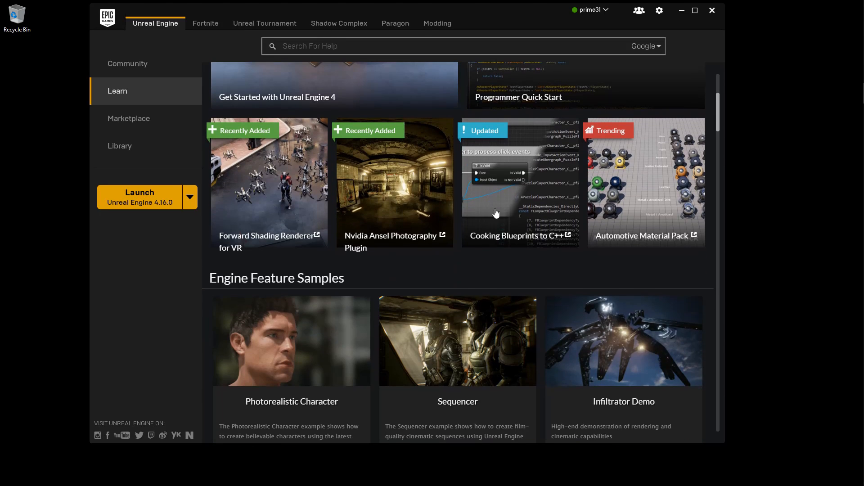
scroll(517, 250, down, 3)
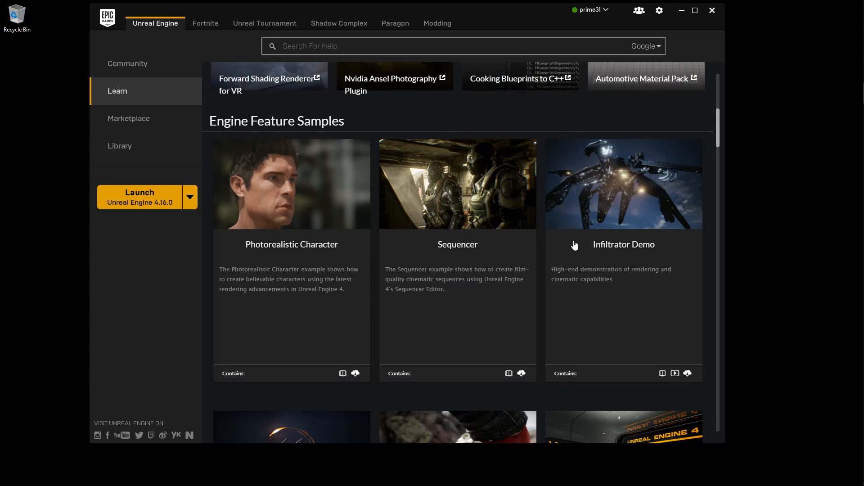
scroll(549, 309, down, 5)
scroll(550, 309, down, 5)
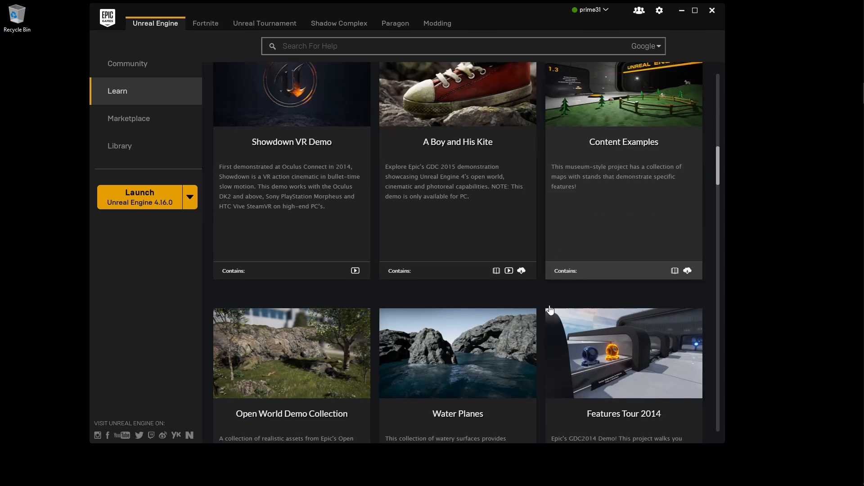
scroll(473, 230, down, 6)
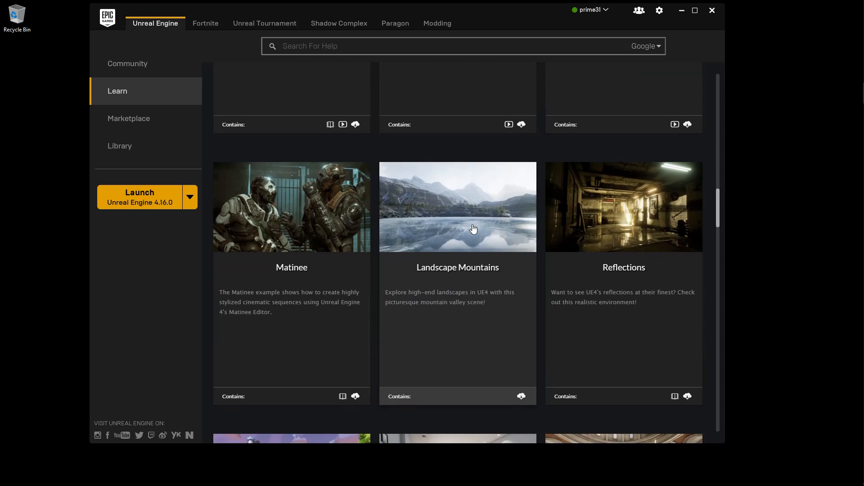
scroll(473, 229, up, 15)
- Look over the Marketplace and the Library's engine versions, projects and Vault content
click(127, 121)
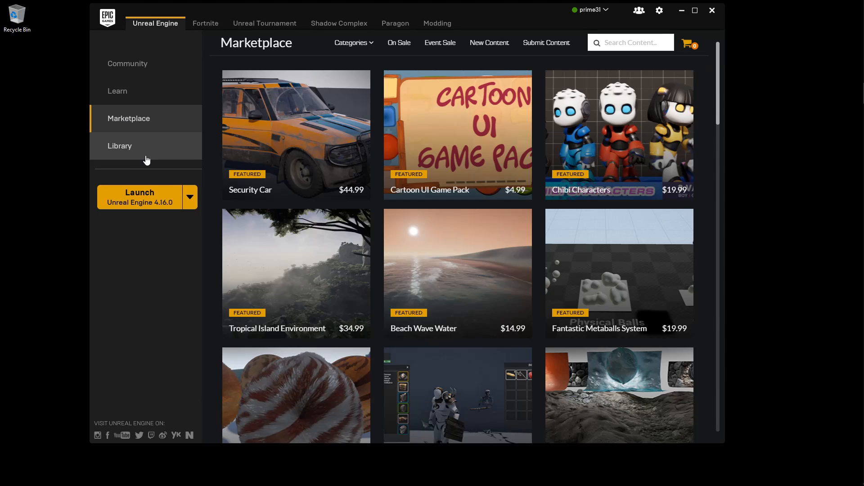
click(125, 159)
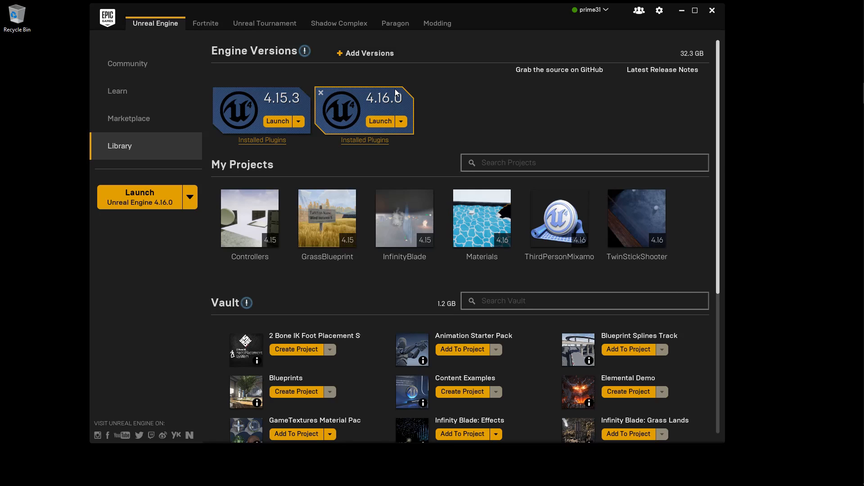
click(299, 122)
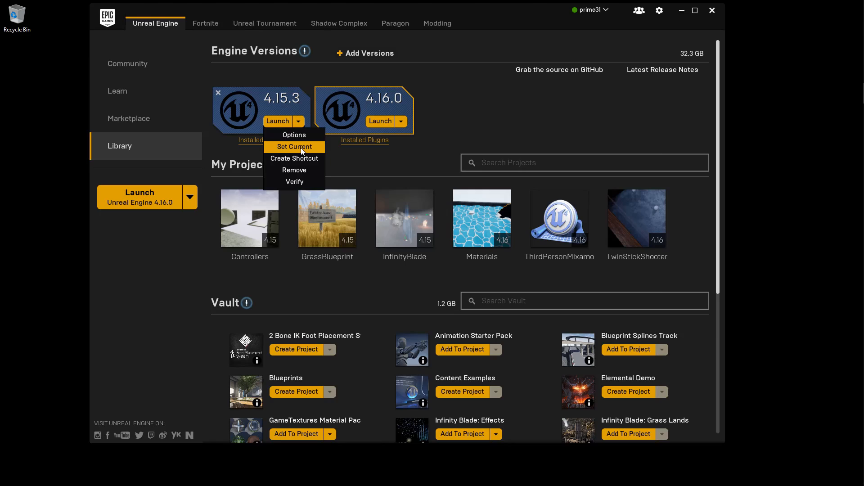
click(478, 121)
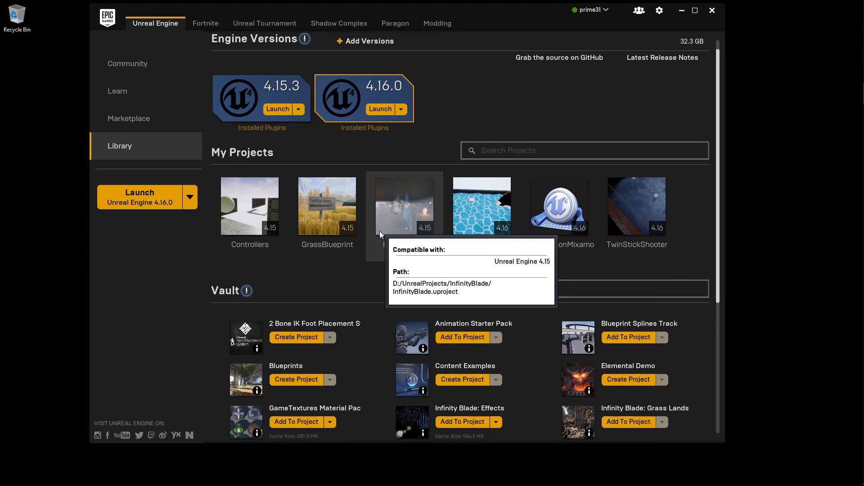
scroll(379, 231, down, 3)
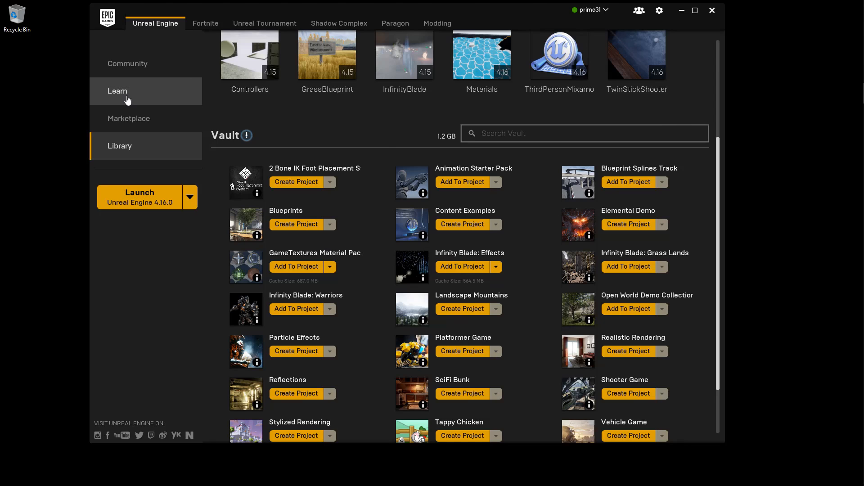
scroll(531, 364, down, 1)
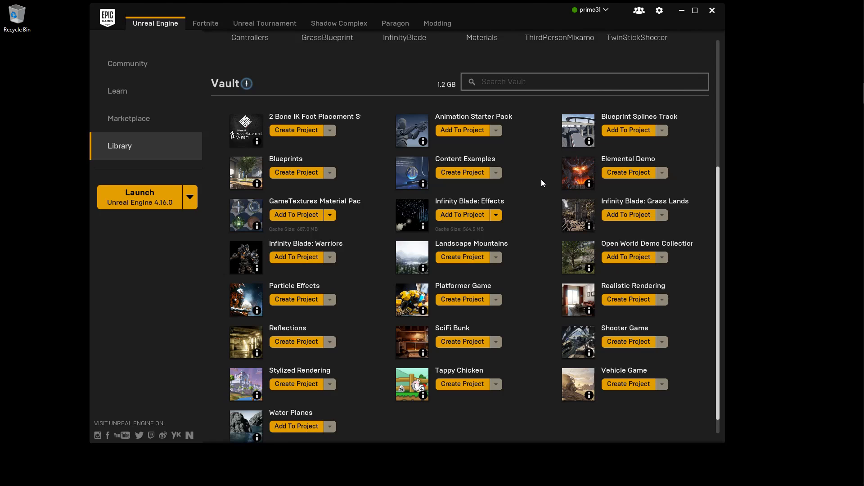
scroll(542, 180, up, 1)
scroll(541, 180, up, 5)
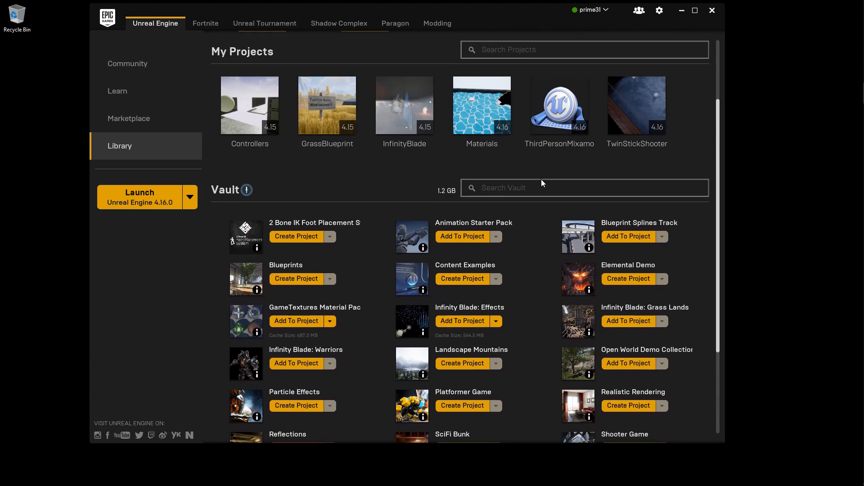
- Launch Unreal Engine 4.16.0 and choose the Blueprint Third Person template for a new project
click(380, 122)
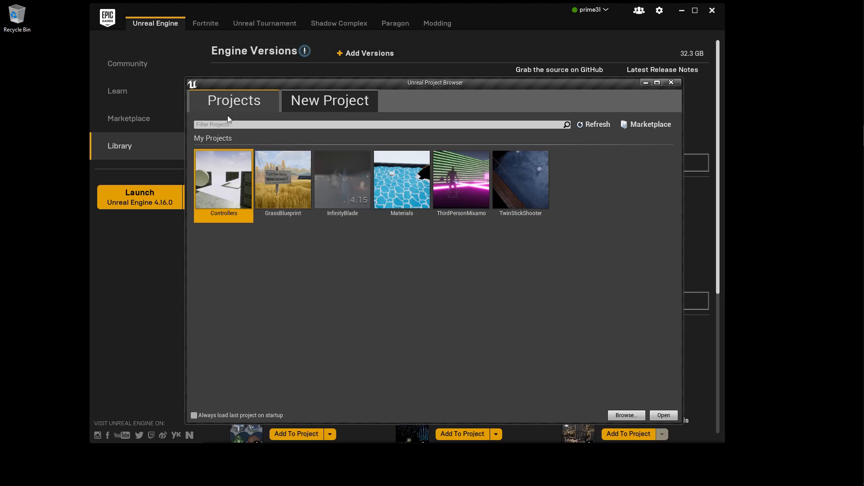
click(312, 102)
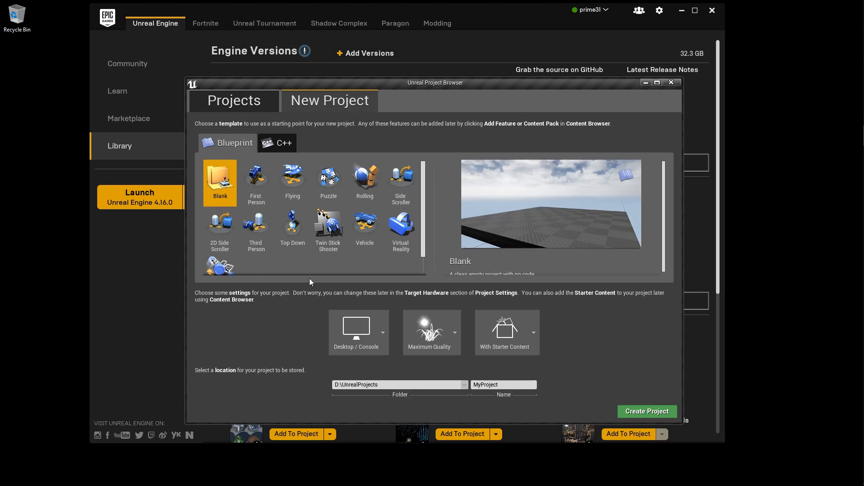
scroll(332, 269, down, 2)
scroll(332, 269, up, 2)
click(284, 152)
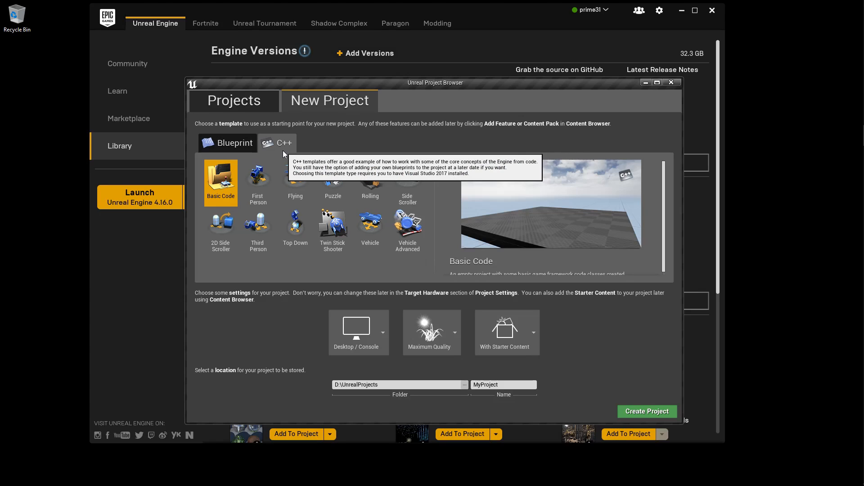
click(235, 144)
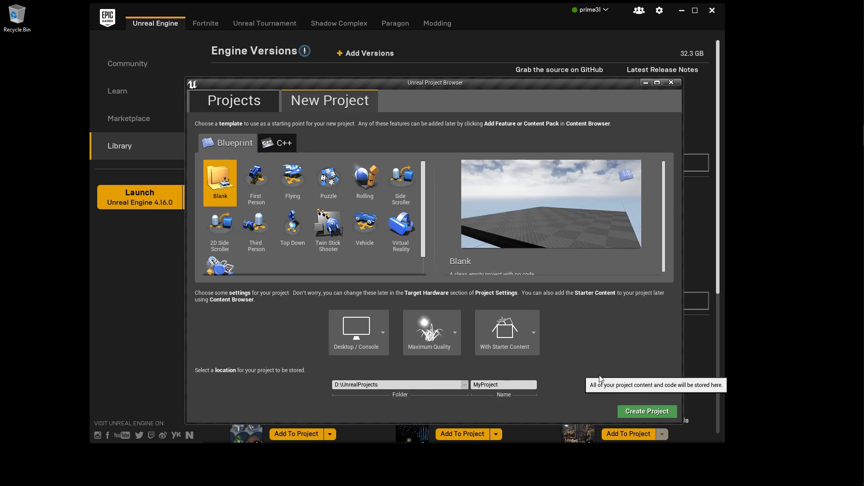
click(255, 231)
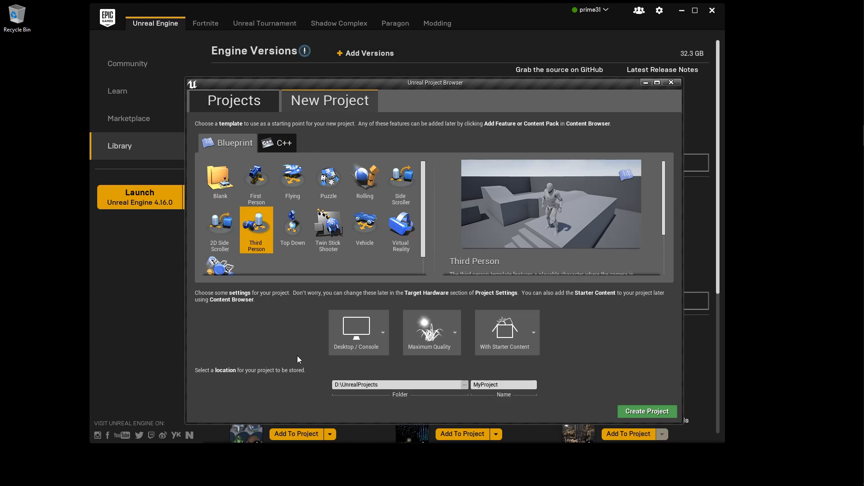
- Configure the new project for Desktop / Console, Maximum Quality and No Starter Content
click(385, 352)
click(349, 379)
click(421, 344)
click(430, 379)
click(531, 333)
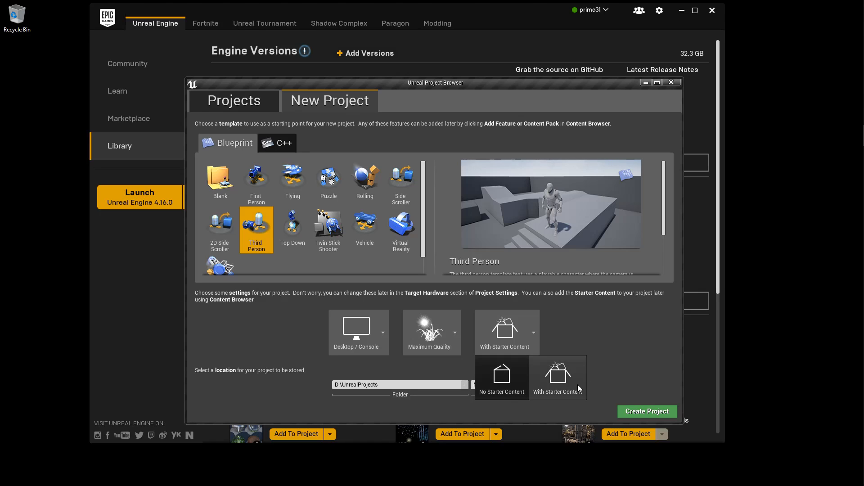
click(504, 381)
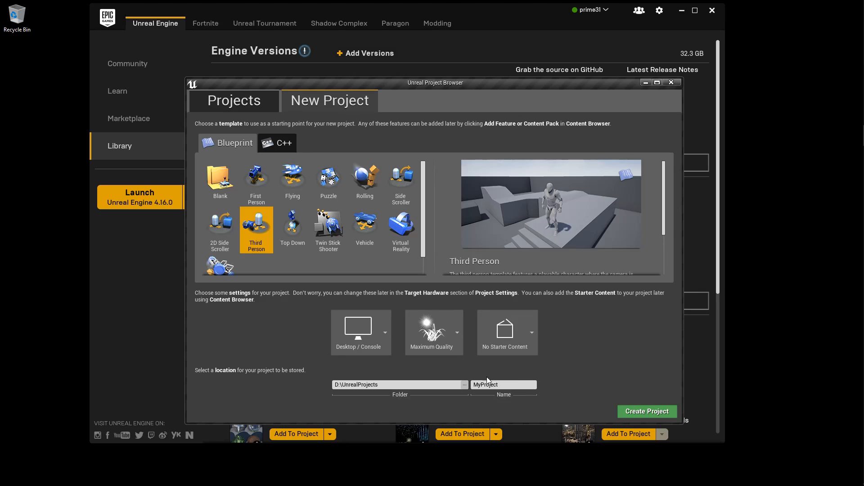
- Name the project Tutorial and create it in the D:\UnrealProjects folder
click(483, 385)
text(F)
key(BackSpace)
key(BackSpace)
key(BackSpace)
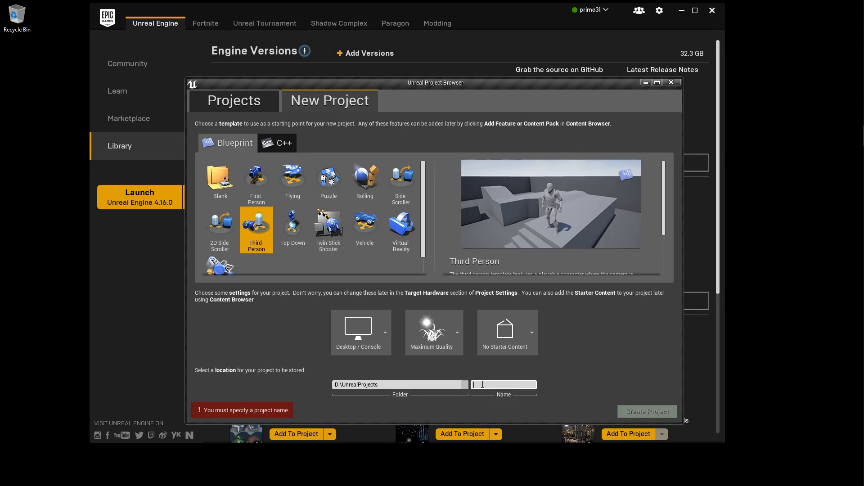
text(Tutorial)
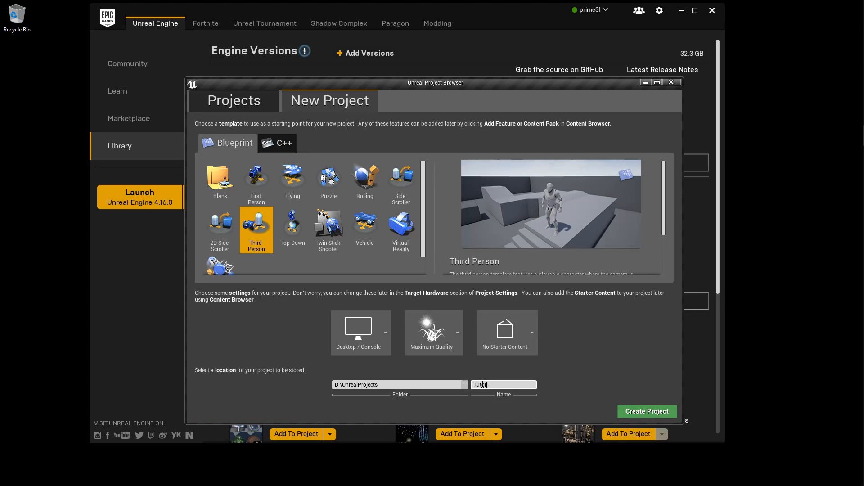
click(642, 412)
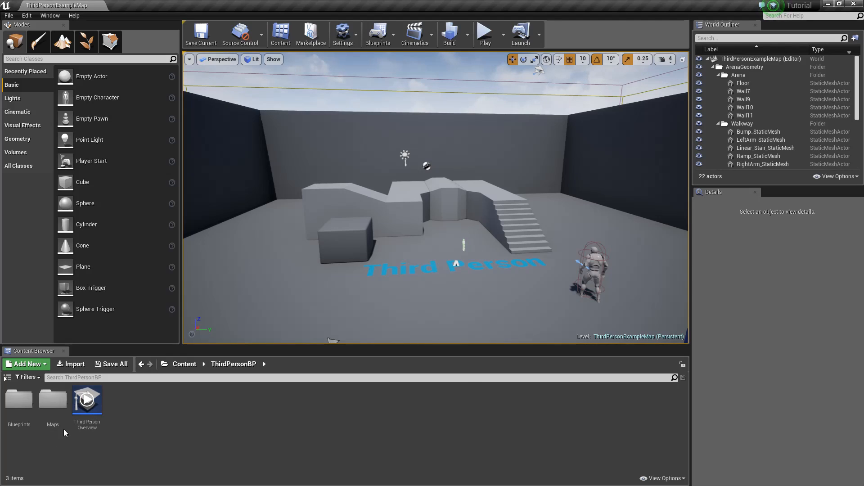
- Show a narrower folder tree in the Content Browser and open the Meshes folder inside Geometry
click(8, 378)
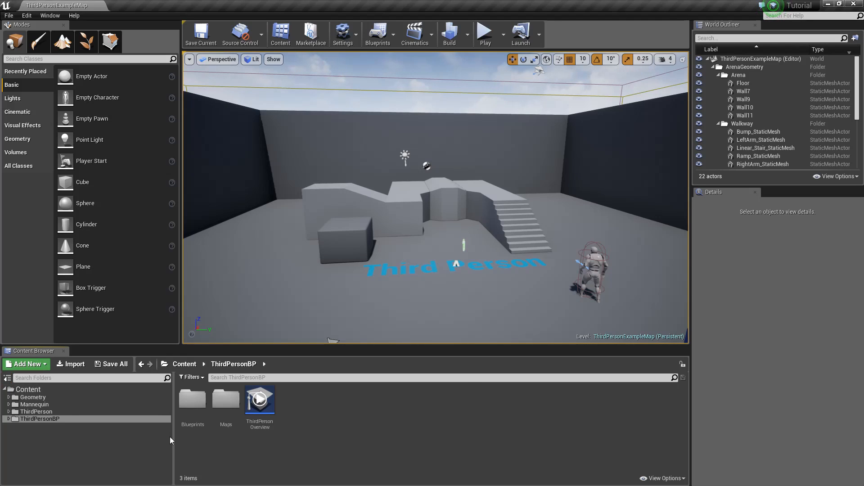
drag(173, 444, 86, 435)
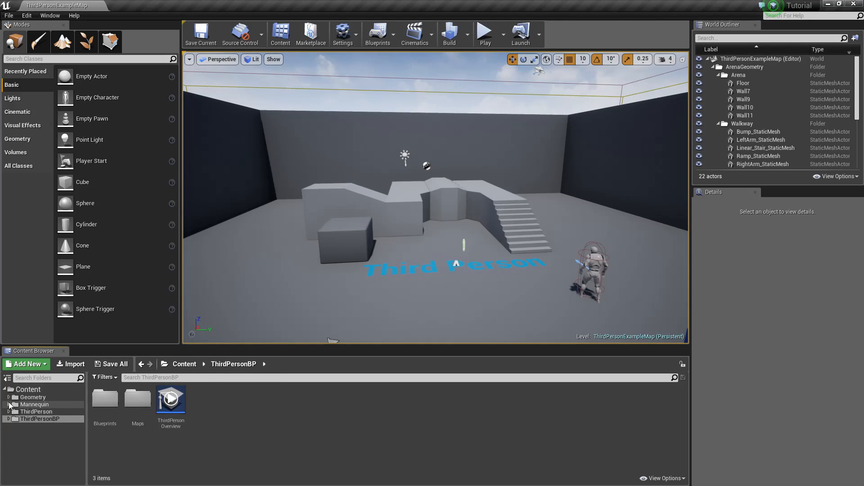
click(22, 392)
key(Down)
key(Down)
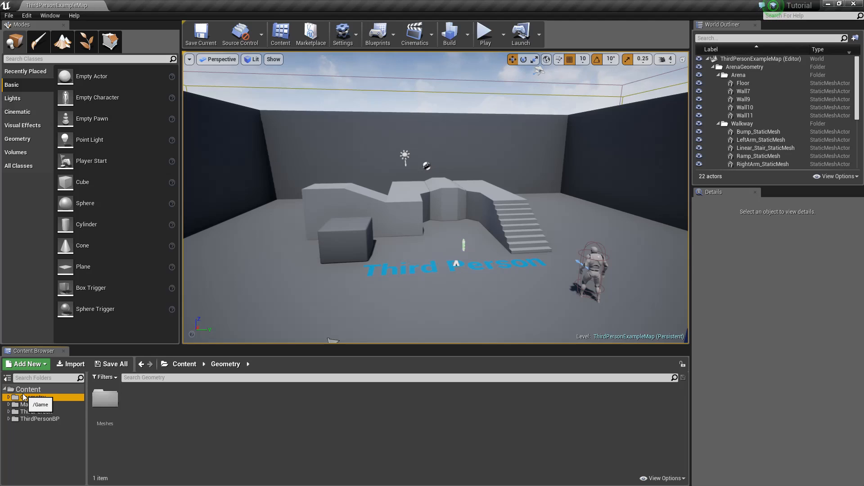
key(Up)
key(Right)
key(Down)
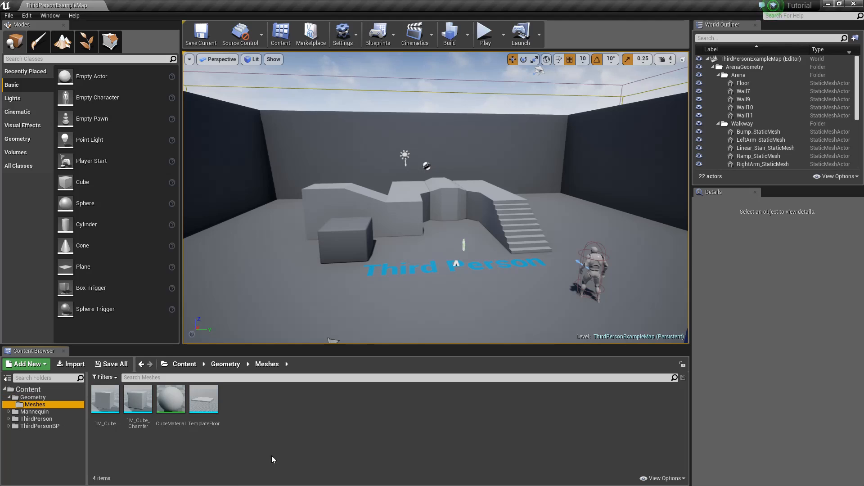
mouse_move(109, 400)
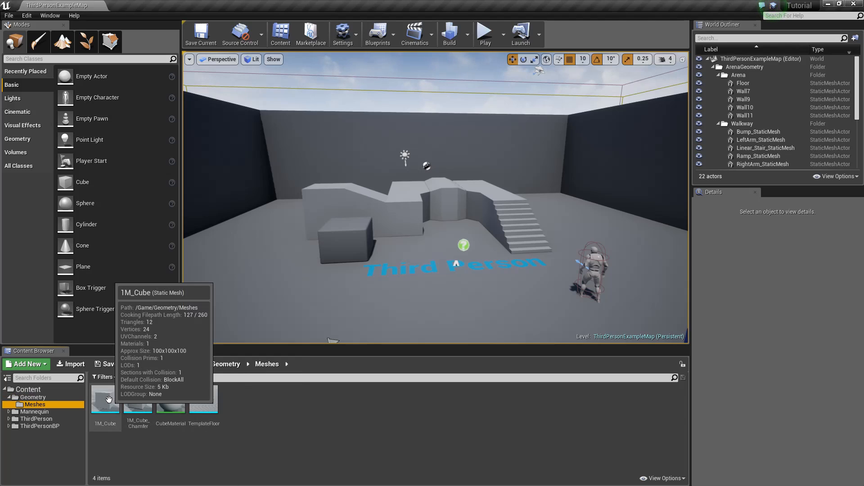
- Filter the root Content folder's assets by the Blueprints and Materials & Textures categories
click(27, 389)
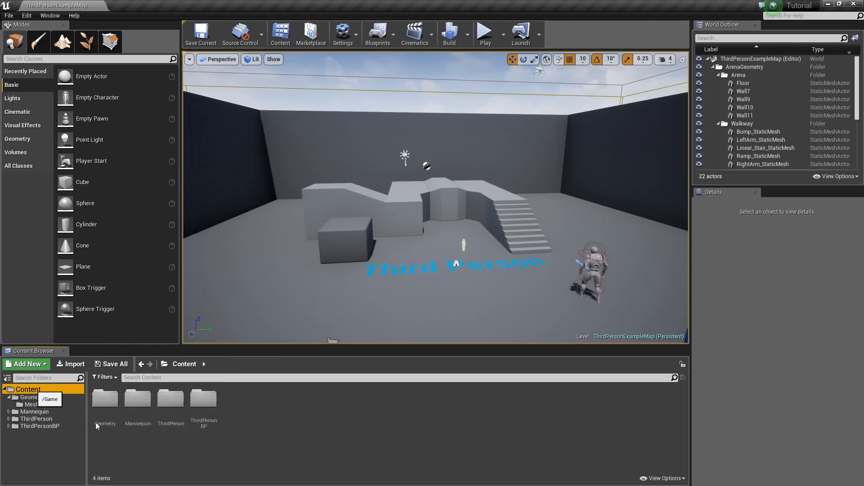
click(116, 378)
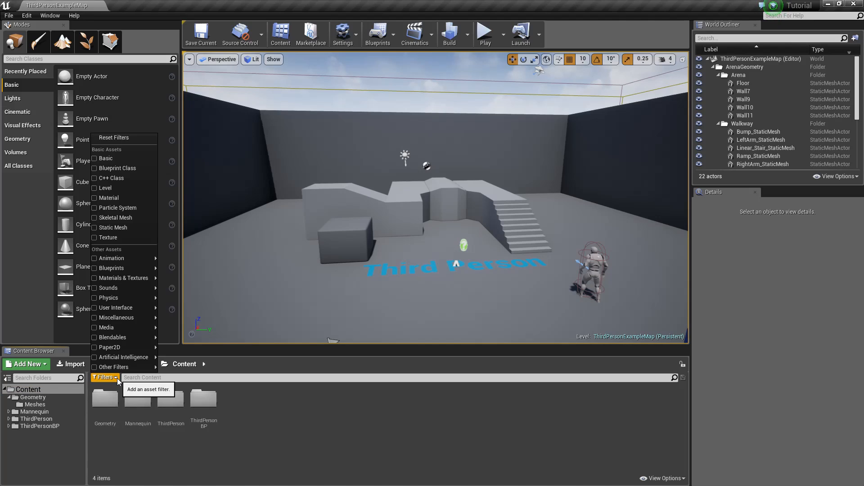
click(94, 271)
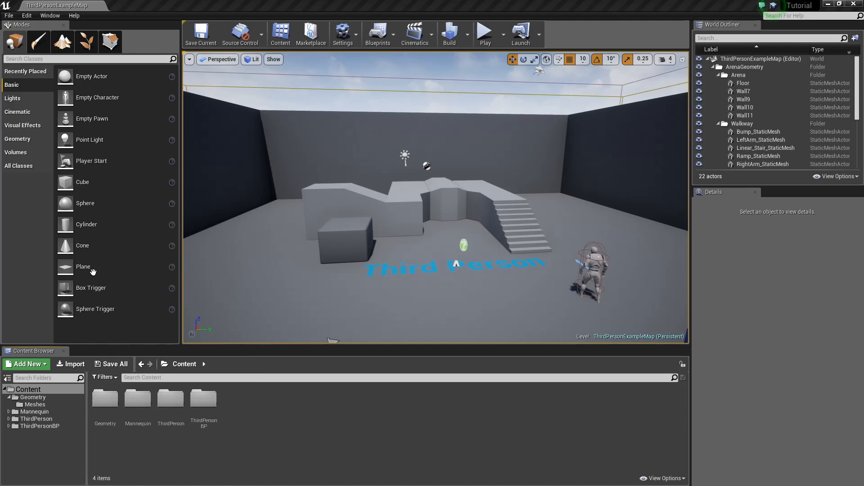
click(109, 379)
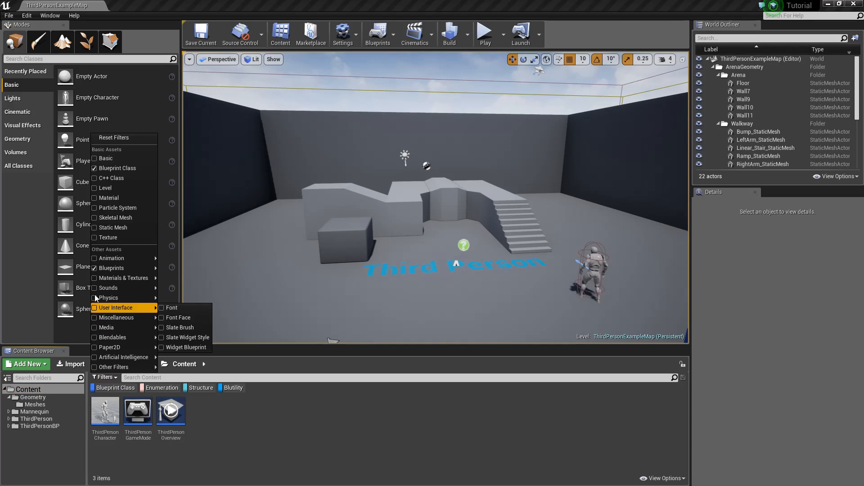
click(95, 280)
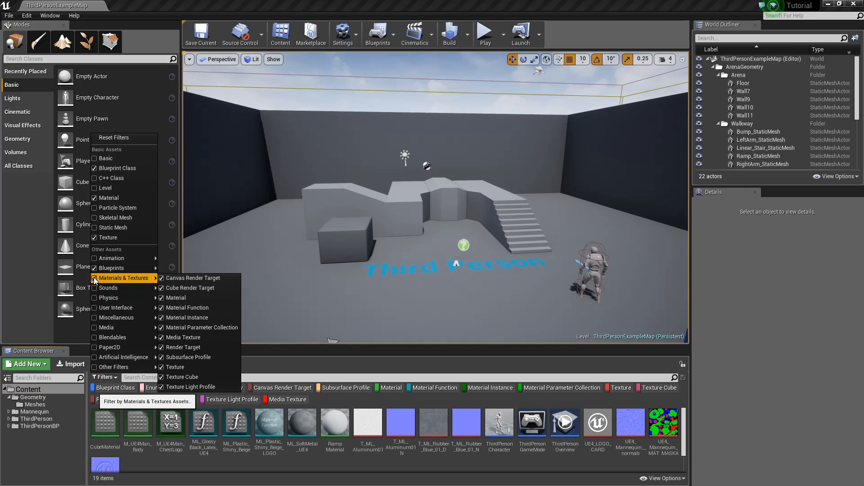
- Switch off individual Content Browser asset filters, including Blutility, Material, Material Function, Material Instance and Texture, keeping Blueprint Class active
click(361, 481)
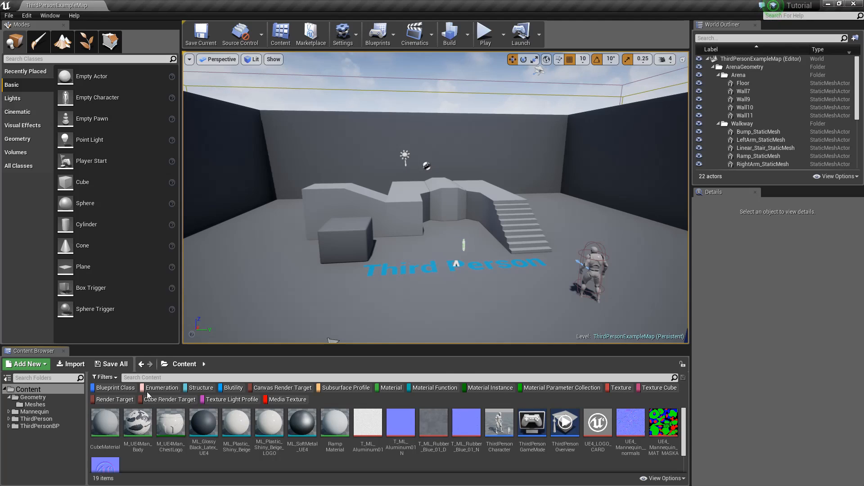
click(240, 388)
click(235, 398)
click(288, 397)
click(296, 388)
click(339, 388)
click(386, 387)
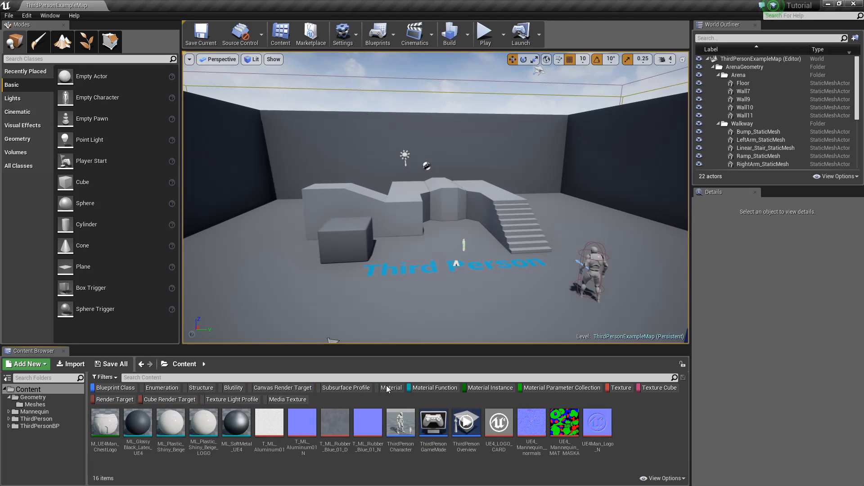
click(435, 387)
click(486, 388)
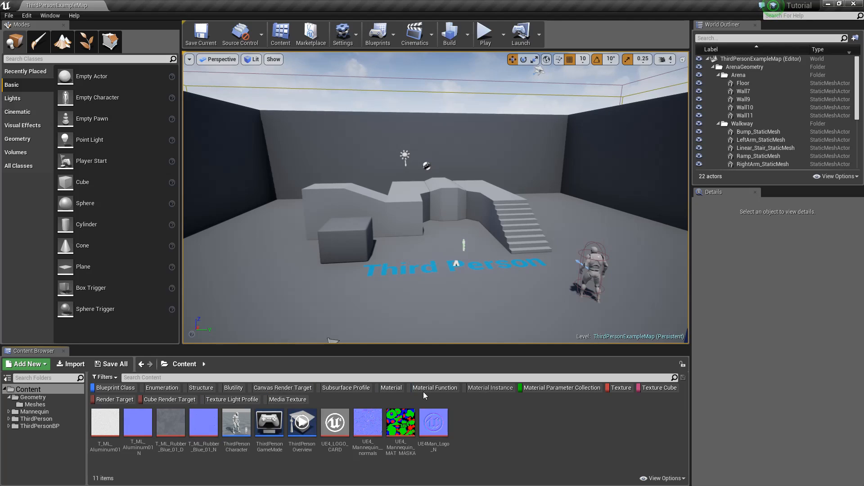
click(616, 388)
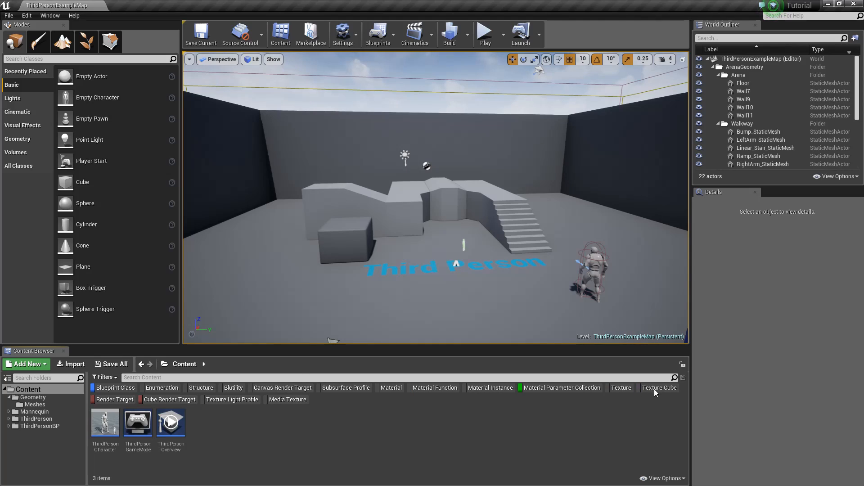
click(109, 390)
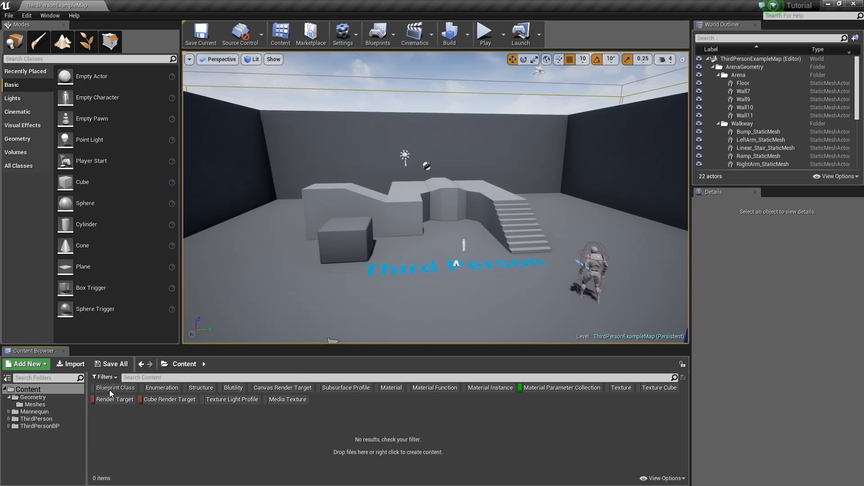
click(109, 390)
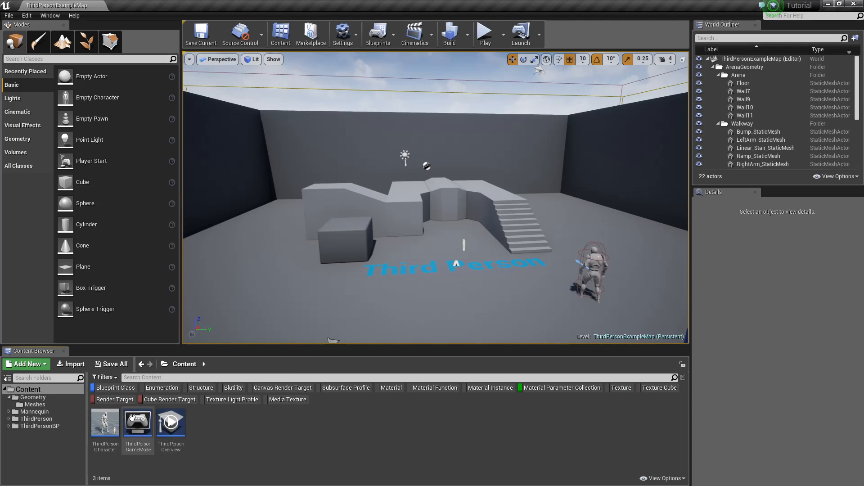
- Reset all Content Browser filters and open the Meshes folder inside Geometry
click(110, 379)
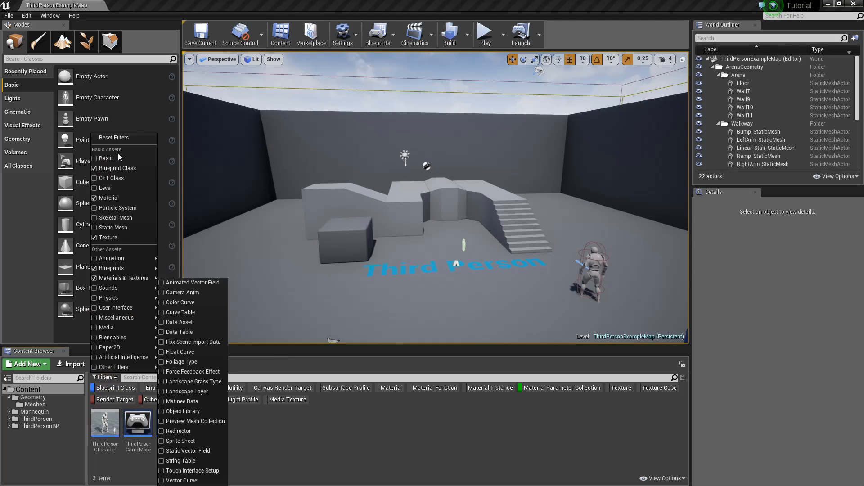
click(120, 139)
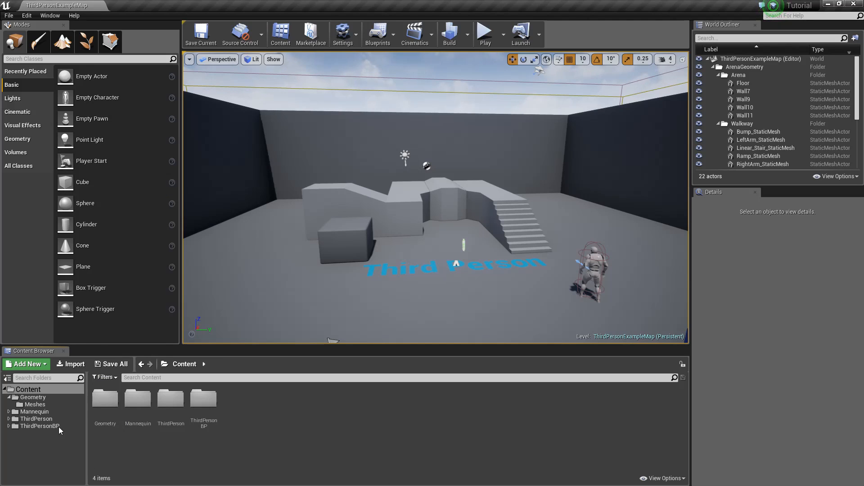
click(35, 404)
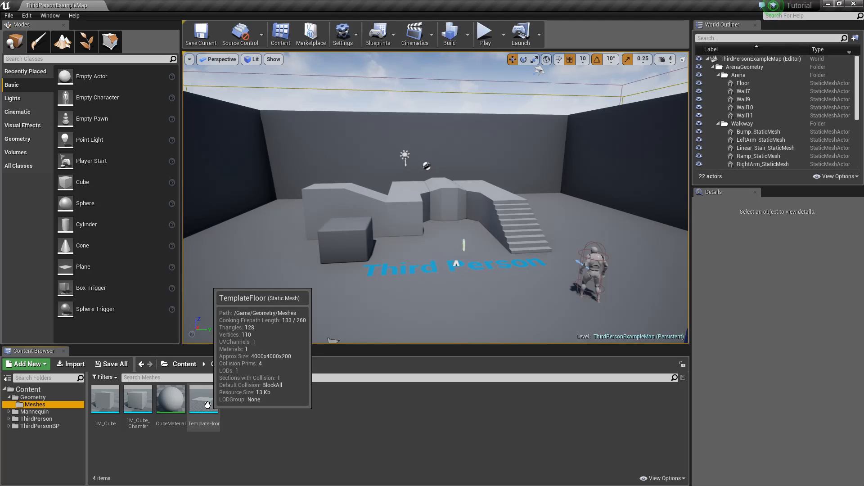
- Place the TemplateFloor mesh in the level and delete the placed copy
drag(207, 405, 369, 169)
key(Delete)
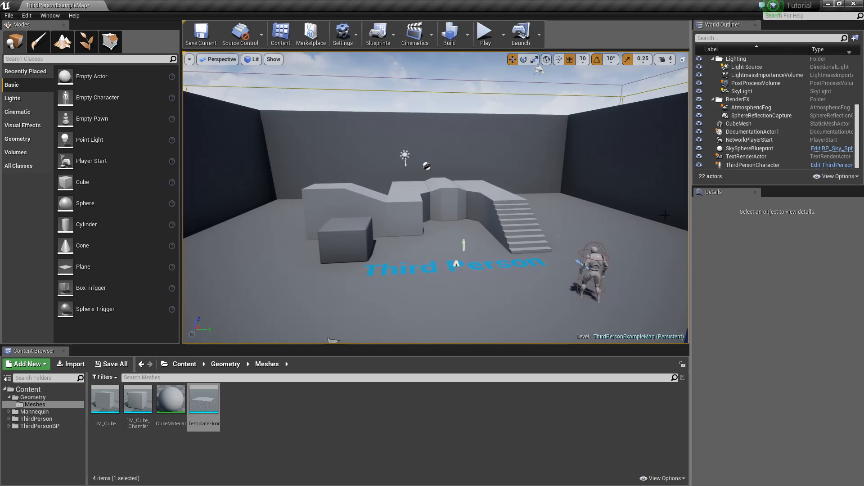
- Select the TextRenderActor in the level and review its transform, material, text and rendering properties
click(749, 156)
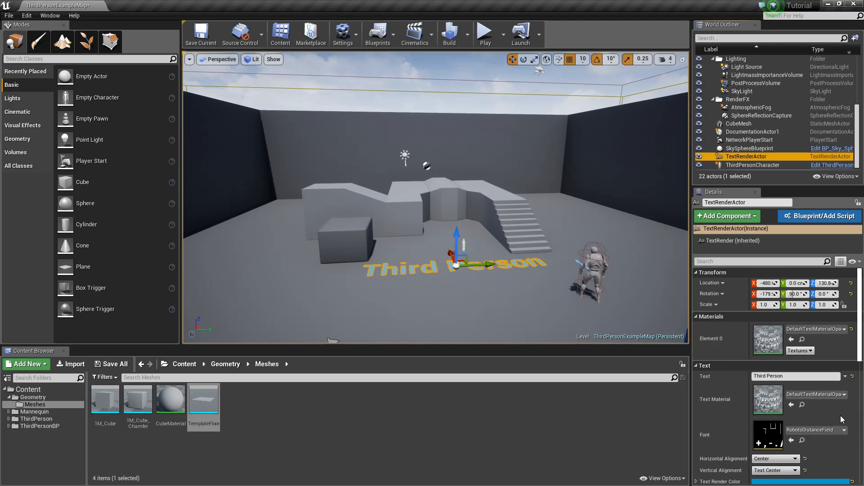
scroll(792, 412, down, 3)
scroll(731, 350, up, 3)
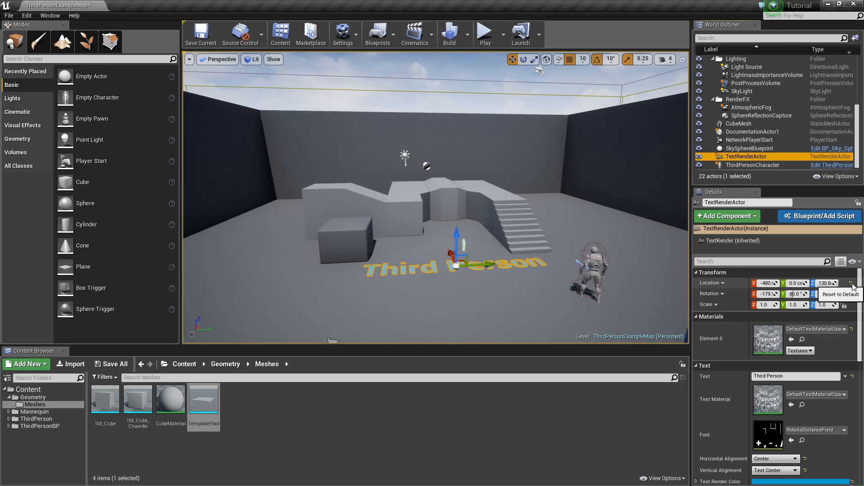
scroll(848, 389, down, 2)
scroll(849, 389, down, 4)
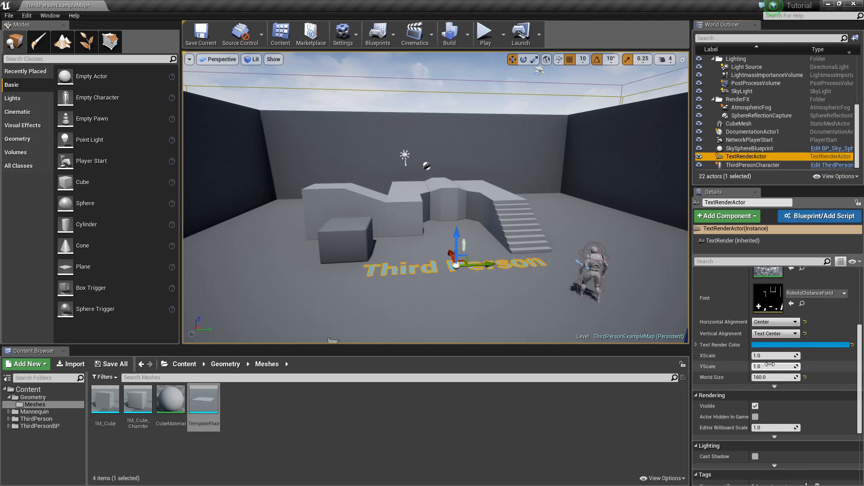
- Stretch the TextRenderActor's YScale to about 1.62, then reset it to its default
click(770, 364)
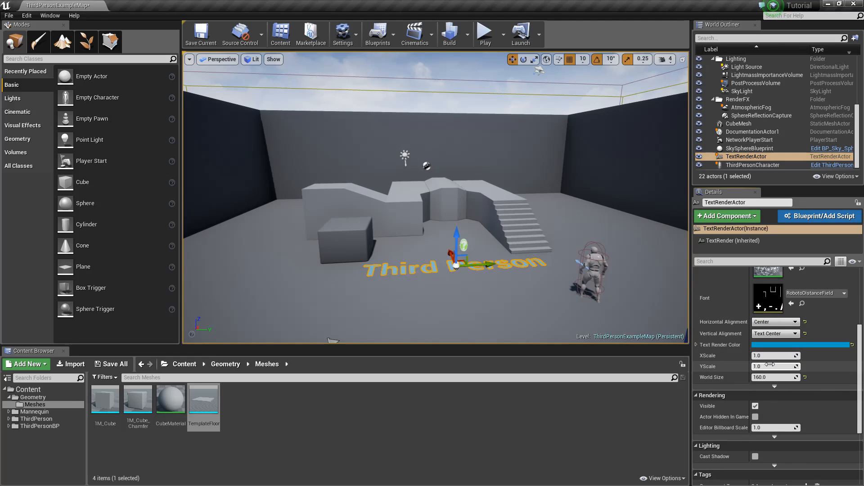
drag(771, 364, 774, 365)
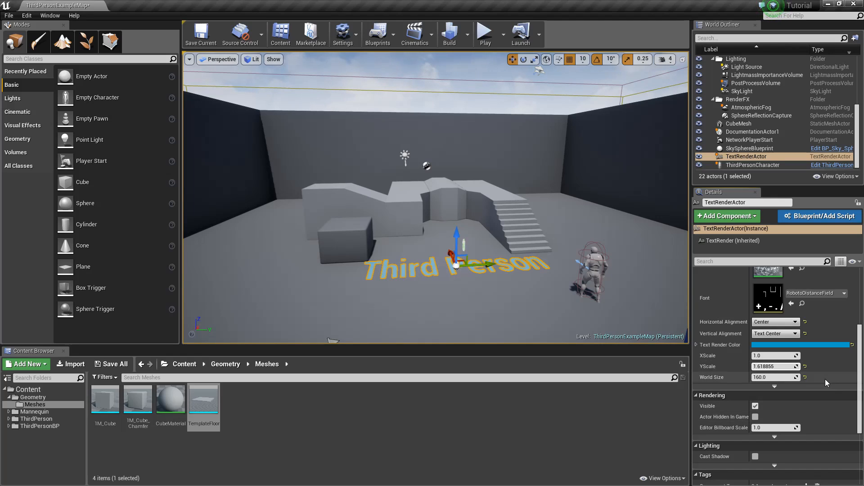
click(805, 367)
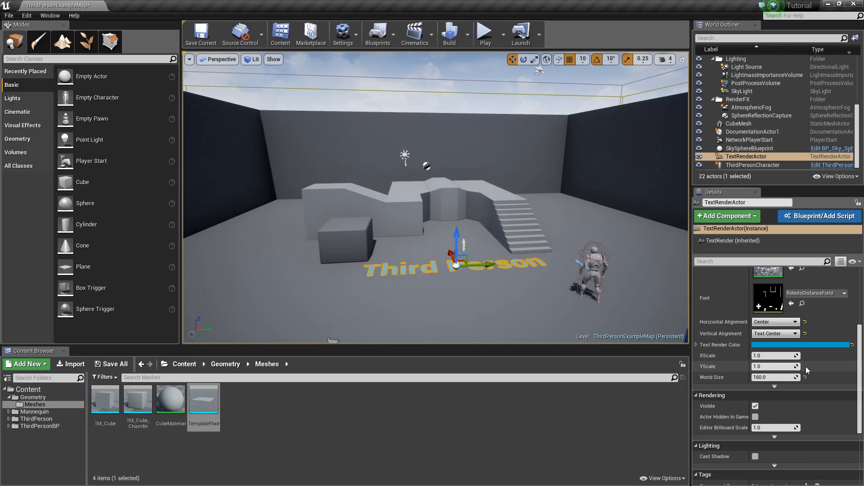
drag(858, 366, 857, 282)
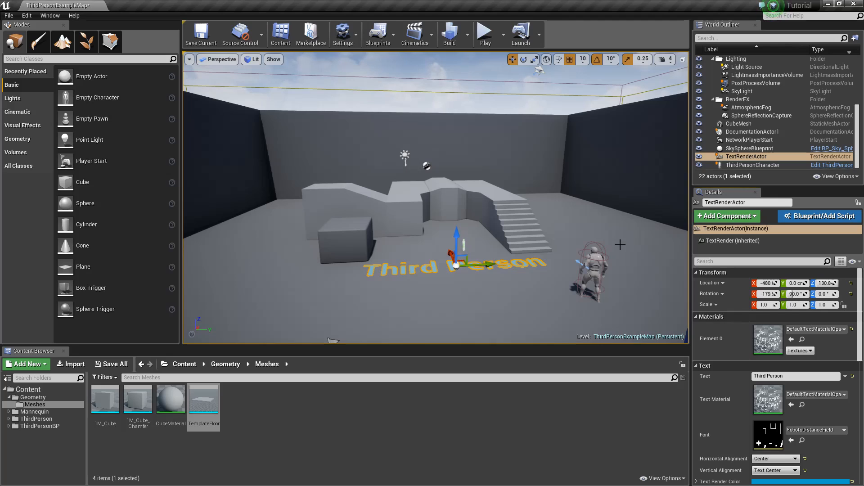
- Focus the view on the ThirdPersonCharacter and raise it 10 cm along the Z axis
click(595, 269)
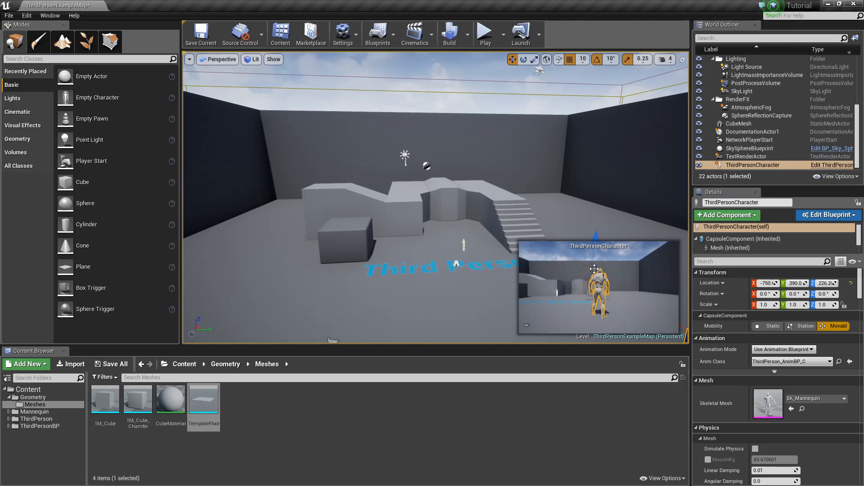
key(f)
right_drag(436, 197, 360, 174)
mouse_move(497, 167)
mouse_down()
mouse_move(482, 116)
mouse_move(491, 85)
mouse_move(495, 154)
mouse_up()
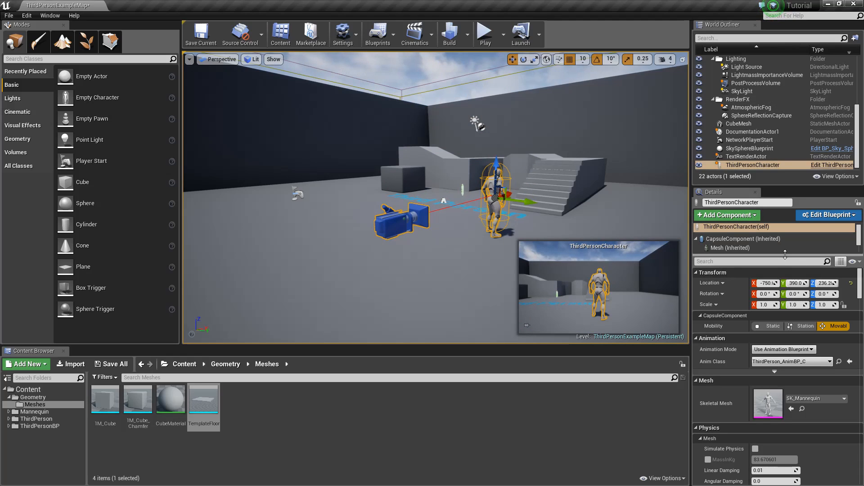
- Enlarge the character's component list to show every component, and collapse and re-expand its Transform, Animation and Mesh property sections
drag(785, 255, 779, 293)
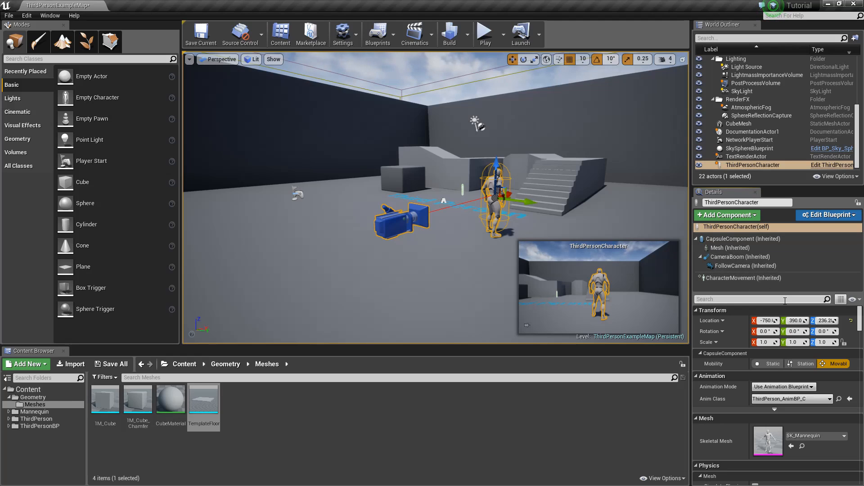
click(695, 310)
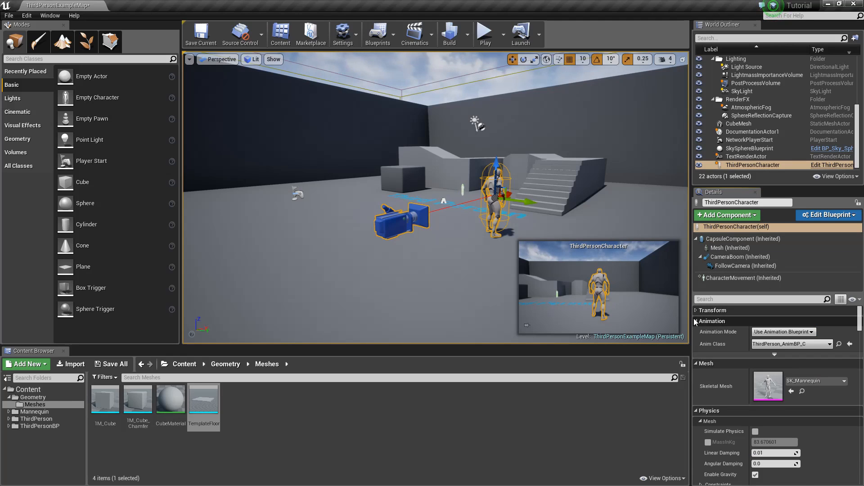
click(695, 320)
click(696, 332)
click(696, 332)
click(695, 321)
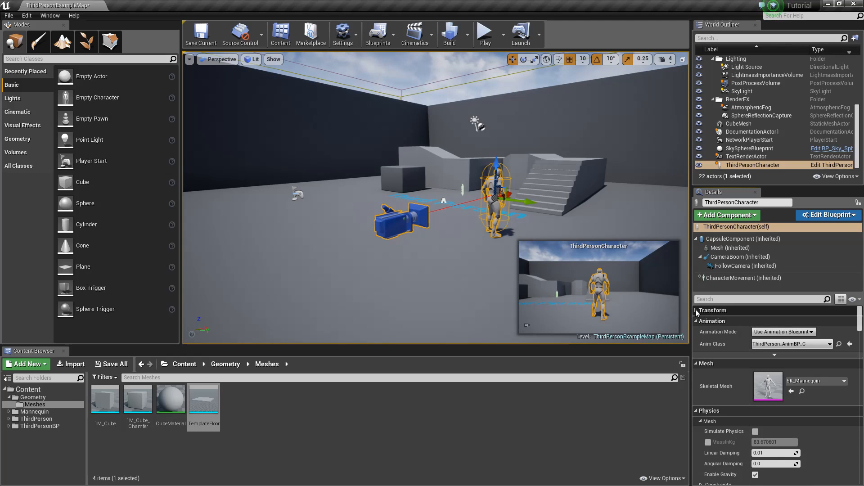
click(696, 310)
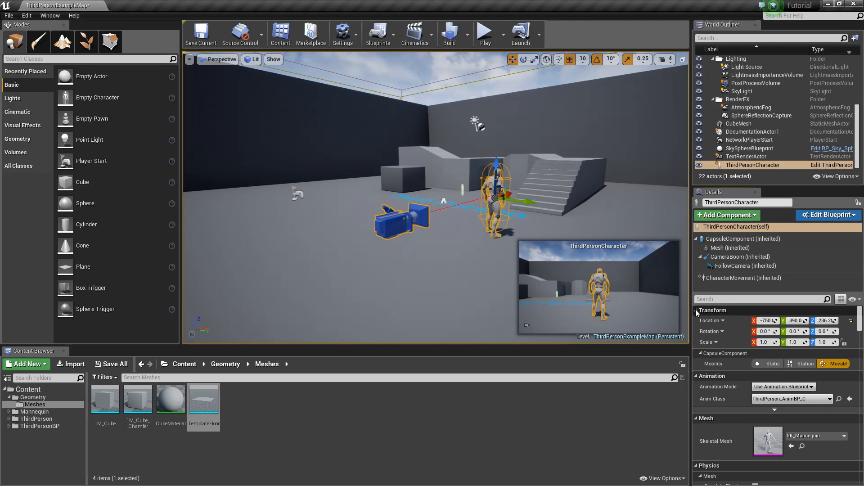
- Inspect the properties of the ThirdPersonCharacter root, its CapsuleComponent and its Mesh component
click(744, 226)
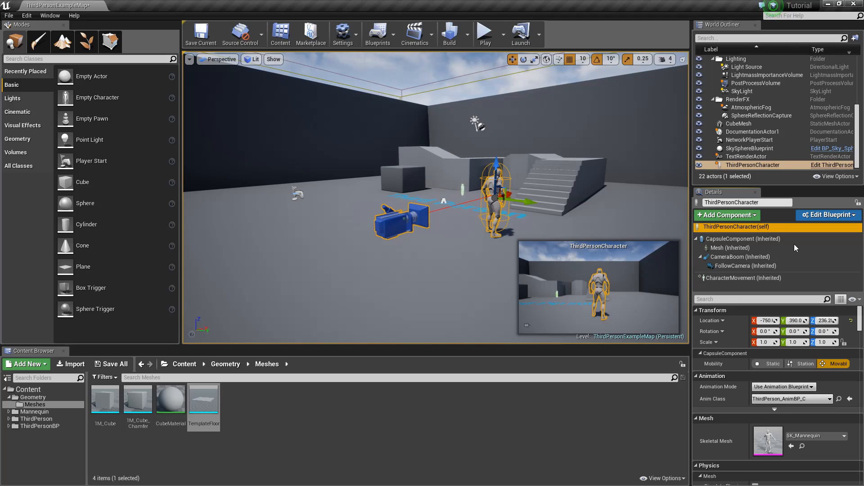
click(765, 240)
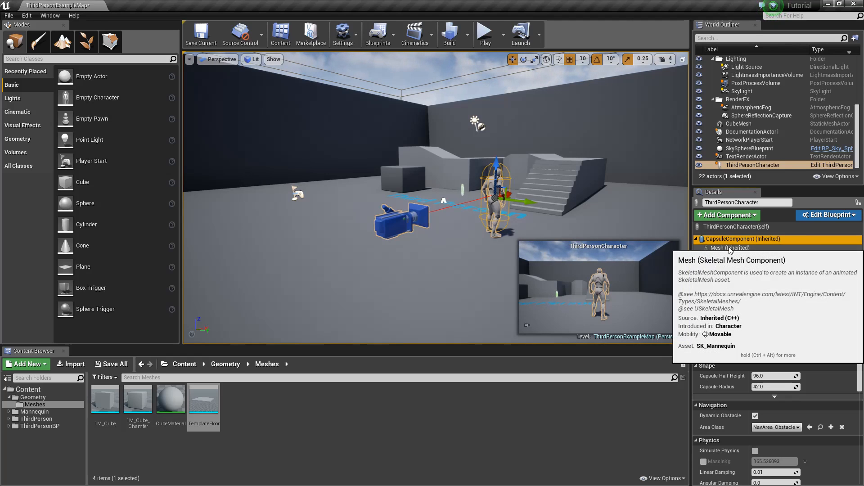
click(730, 248)
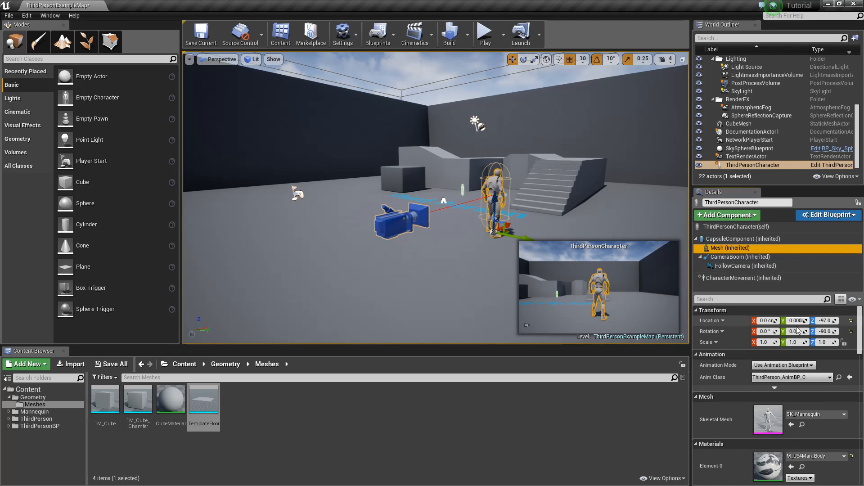
- Set the Z location of the character's CameraBoom component to 34 cm
click(738, 257)
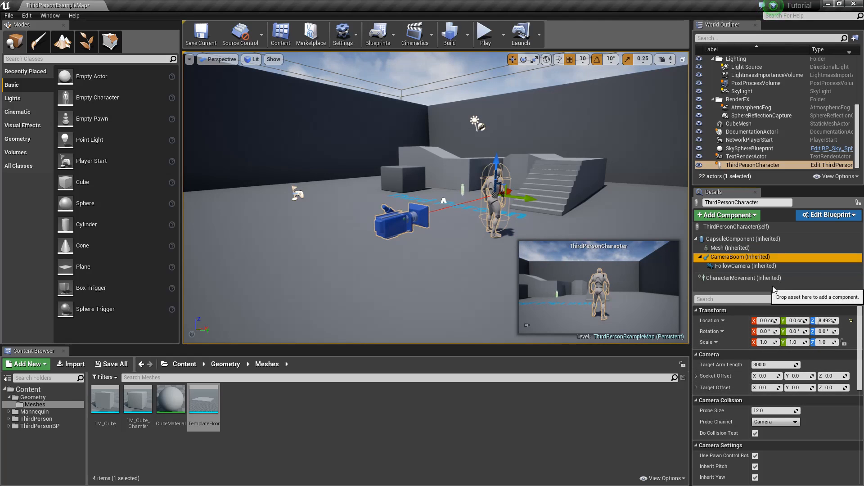
drag(822, 323, 829, 323)
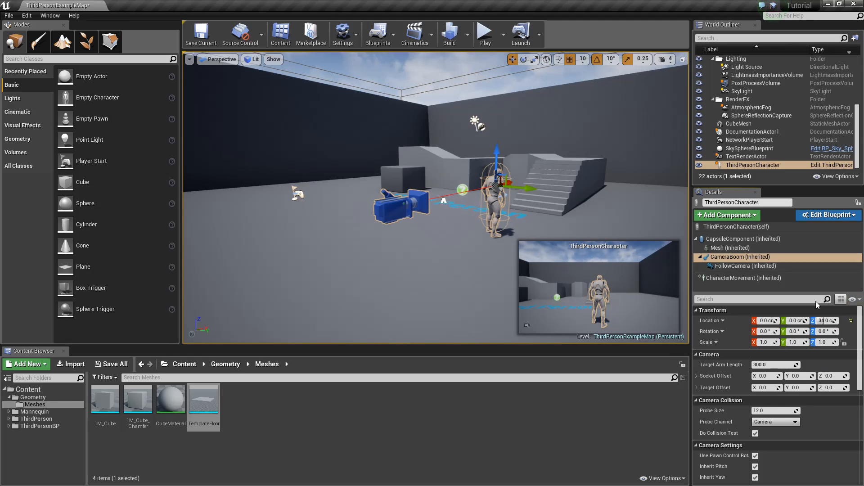
- View the list of components that can be added to the ThirdPersonCharacter, without adding one
click(749, 215)
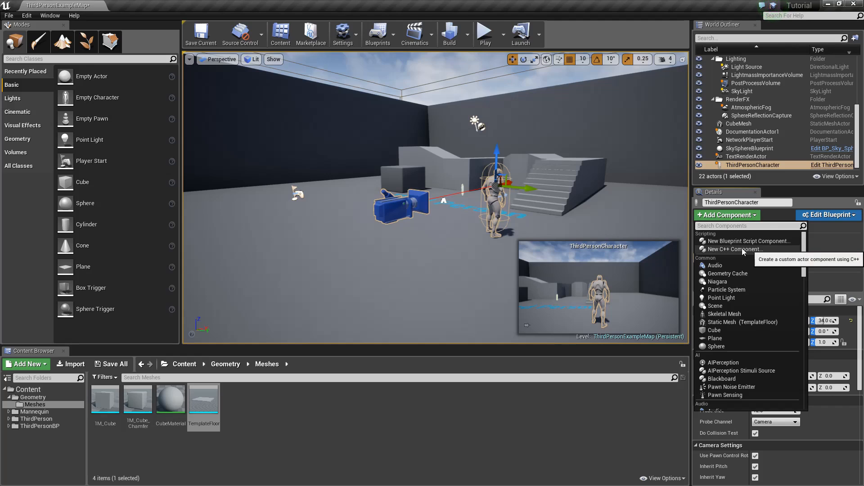
click(758, 216)
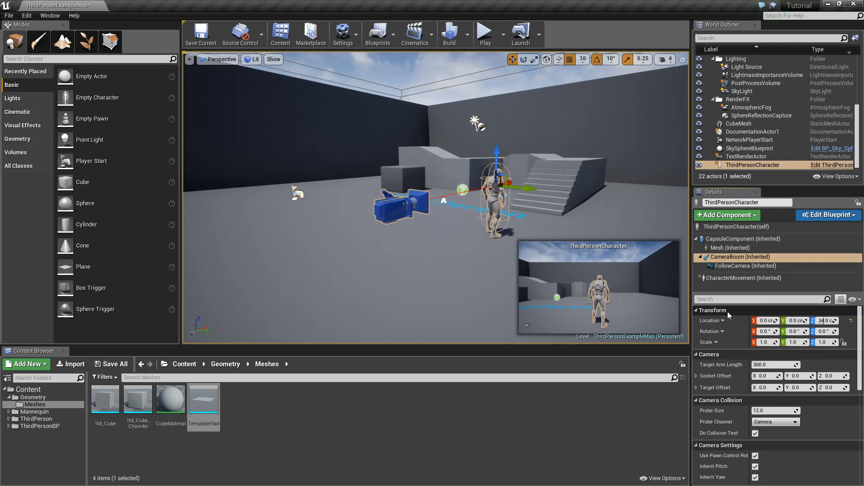